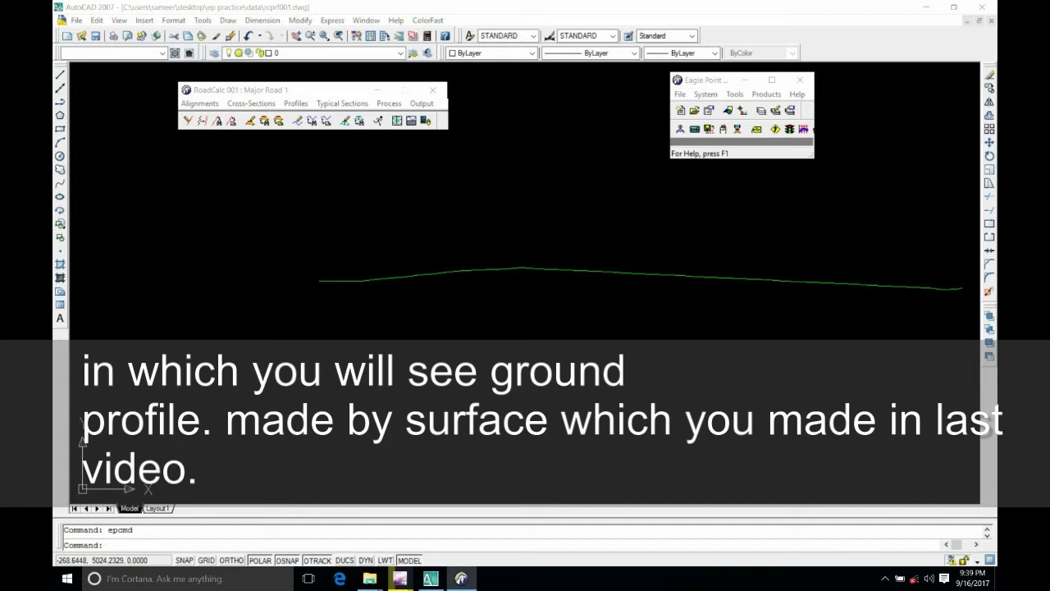
- Open the Centerline profile data of Major Road 1 for editing
left_click(295, 103)
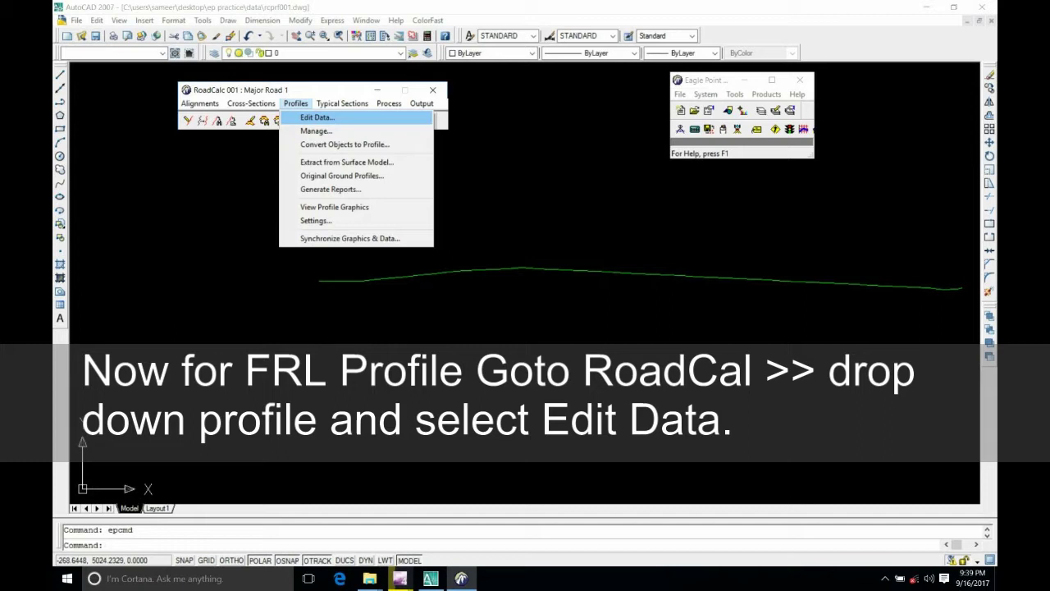
left_click(317, 118)
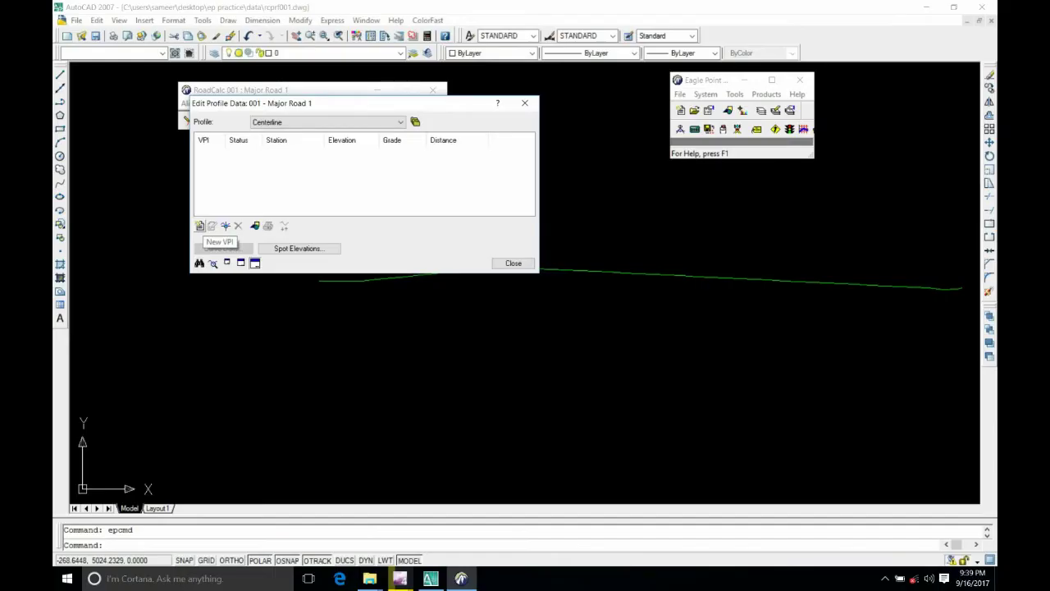
left_click(199, 226)
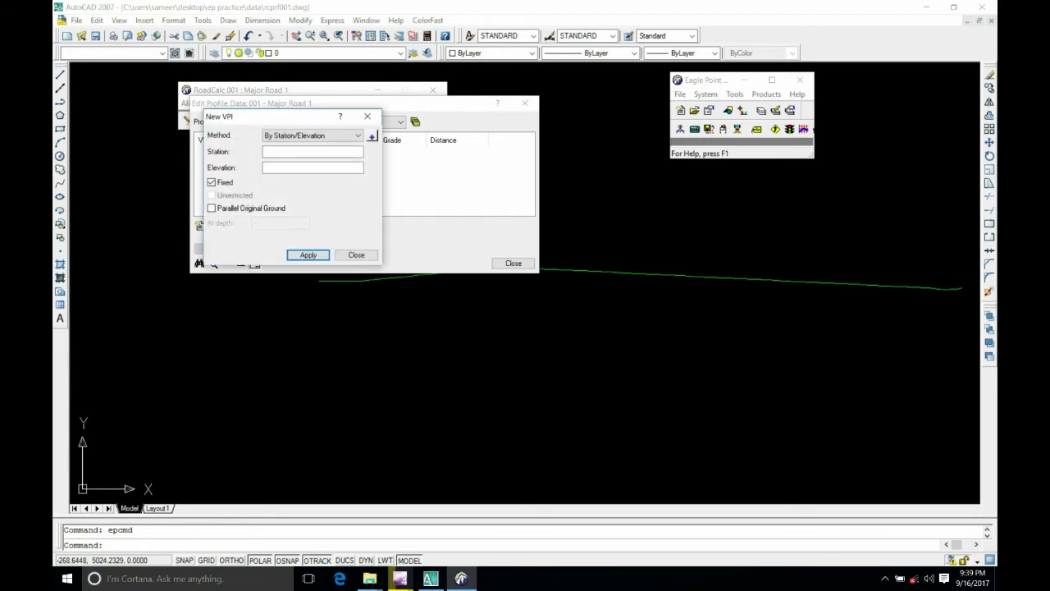
left_click(372, 136)
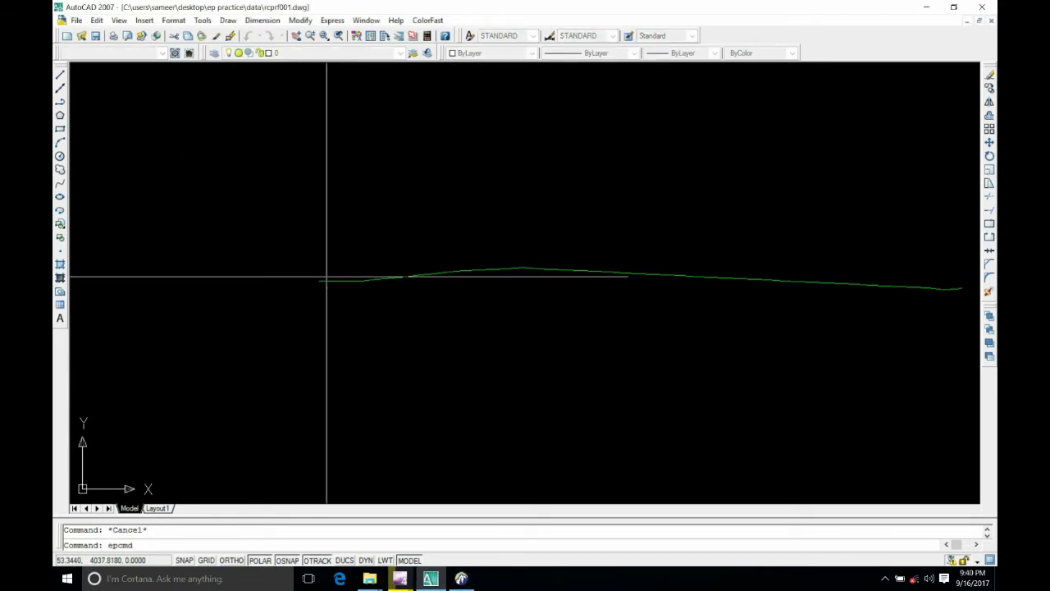
middle_click_drag(539, 330, 182, 329)
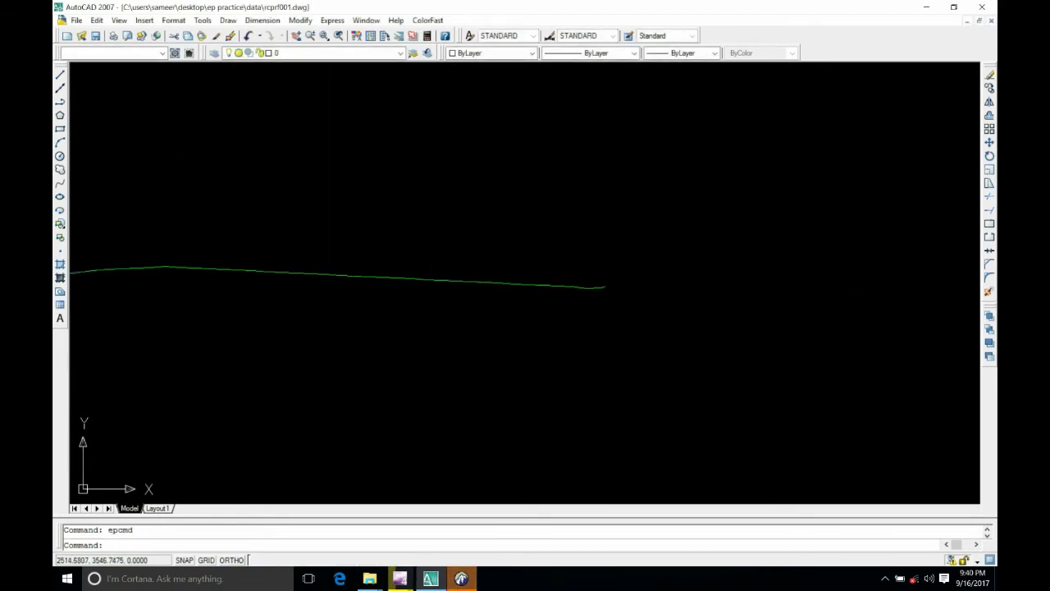
left_click(449, 495)
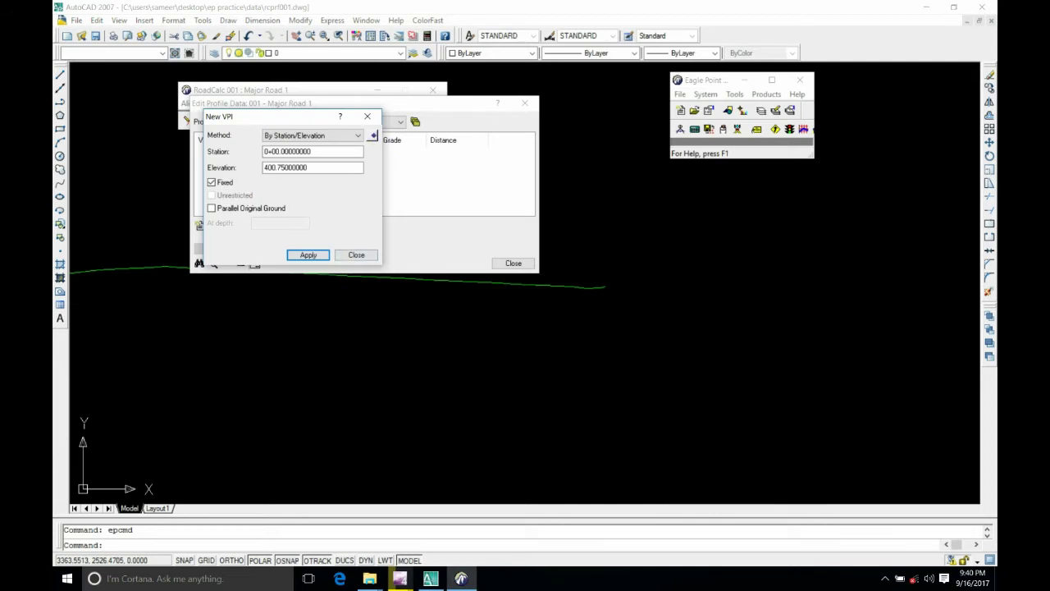
left_click(356, 254)
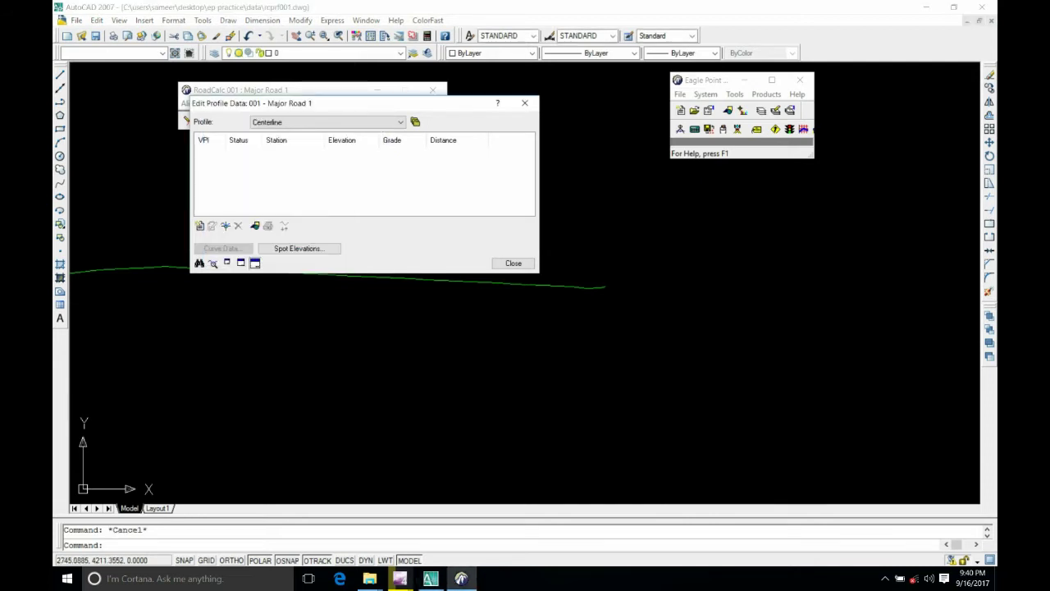
- Graphically place the Centerline profile's first VPI at the start of the green ground line, at station 0+00.00 and elevation 400.75
left_click(226, 226)
left_click(572, 136)
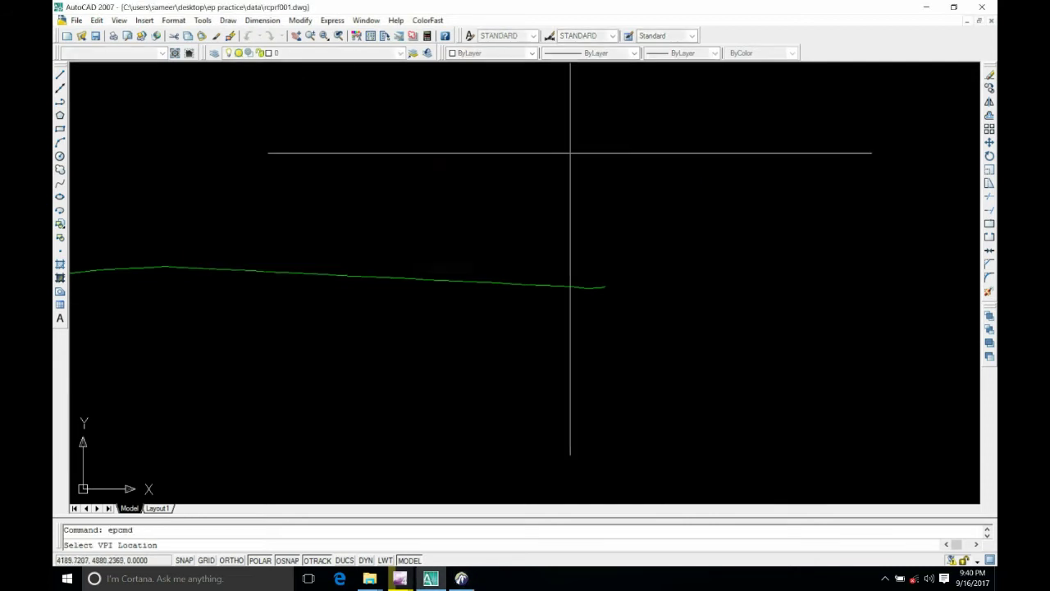
scroll(568, 174, "down", 4)
scroll(315, 220, "up", 5)
left_click(360, 213)
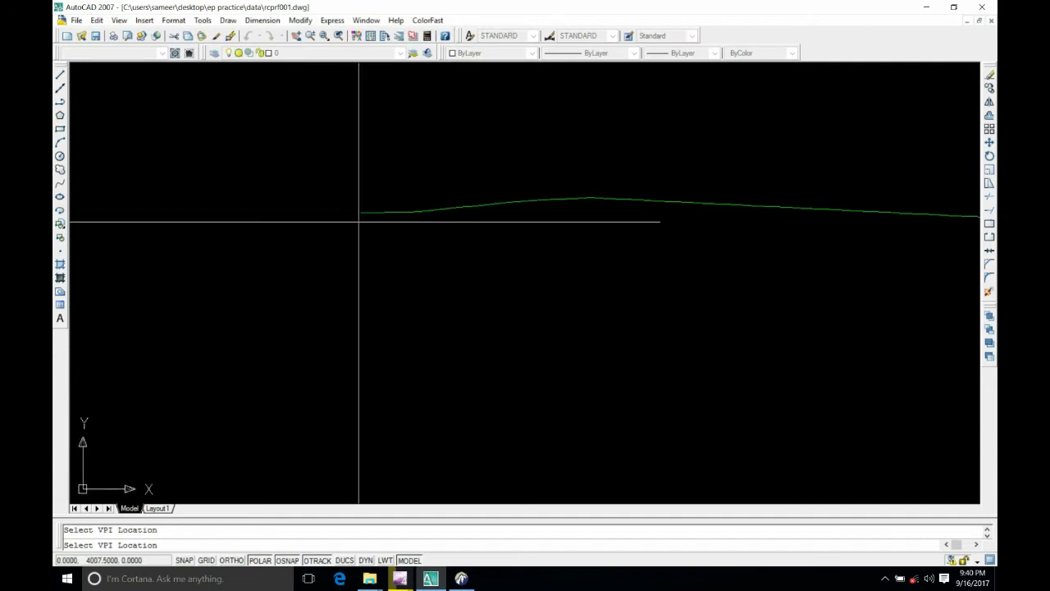
- Place the profile's end VPI at the far end of the ground line, at about station 44+30.81 and elevation 396.00
middle_click_drag(672, 304, 328, 254)
scroll(328, 254, "down", 2)
scroll(569, 209, "up", 4)
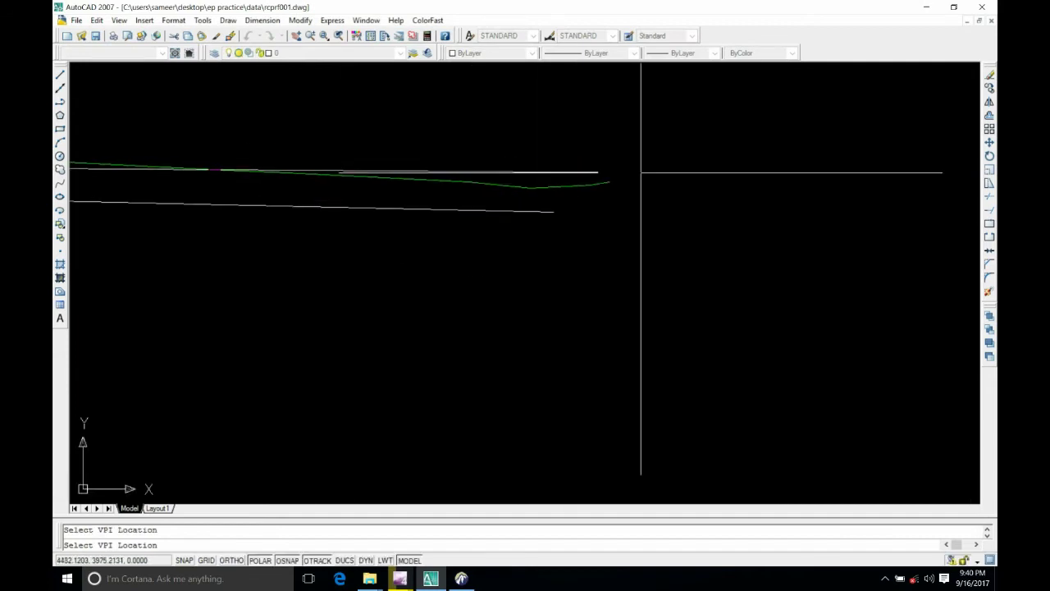
left_click(610, 180)
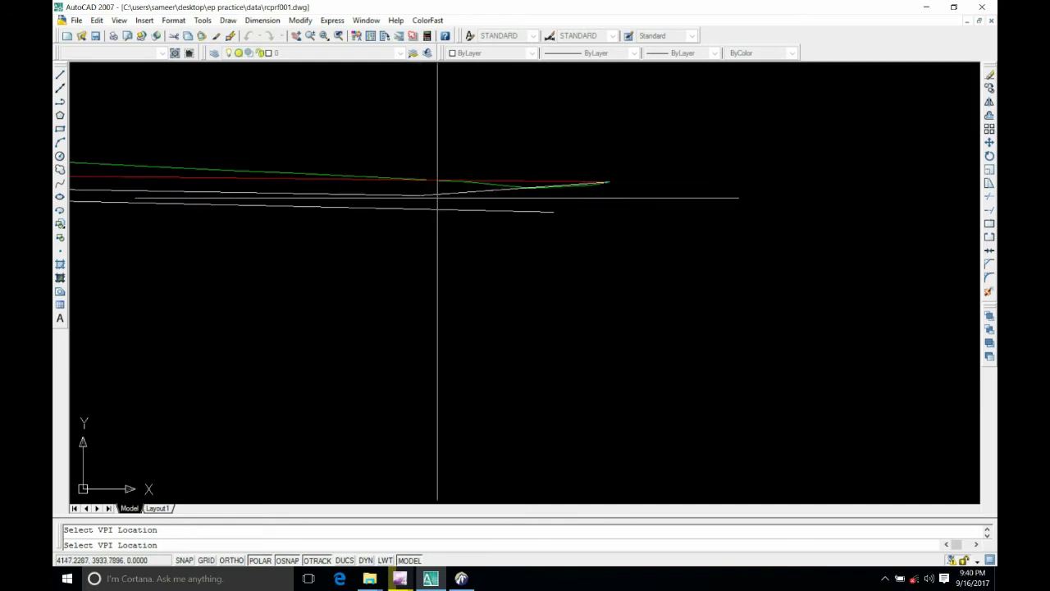
type("b")
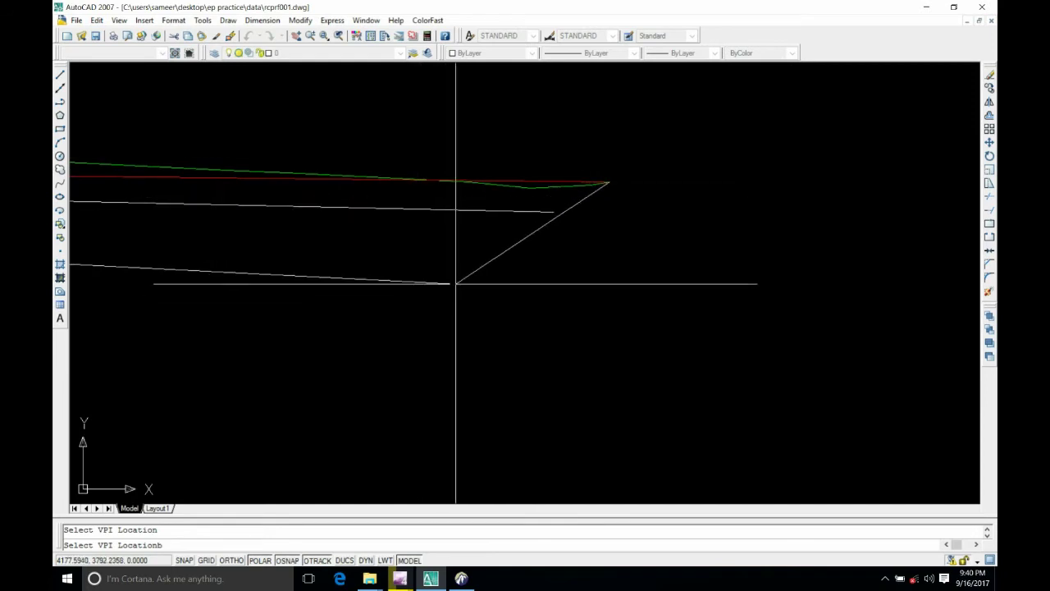
key("Return")
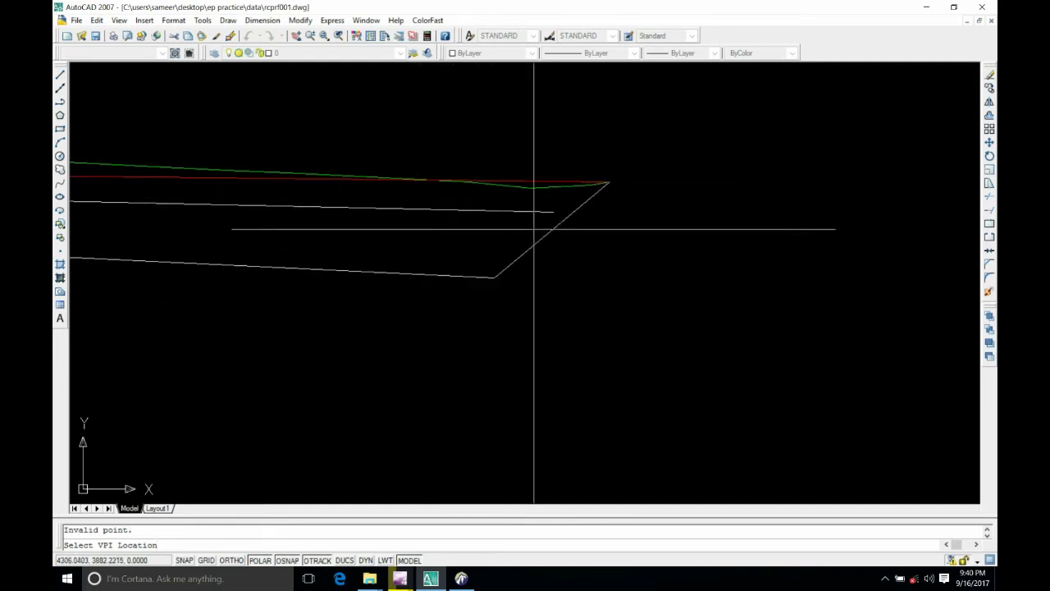
key("Return")
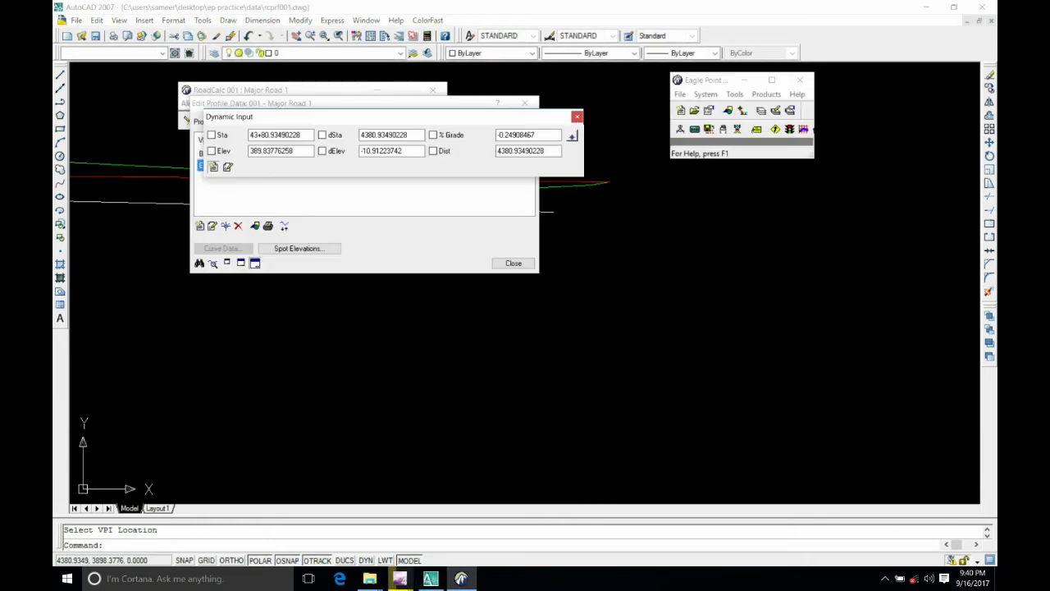
left_click(577, 117)
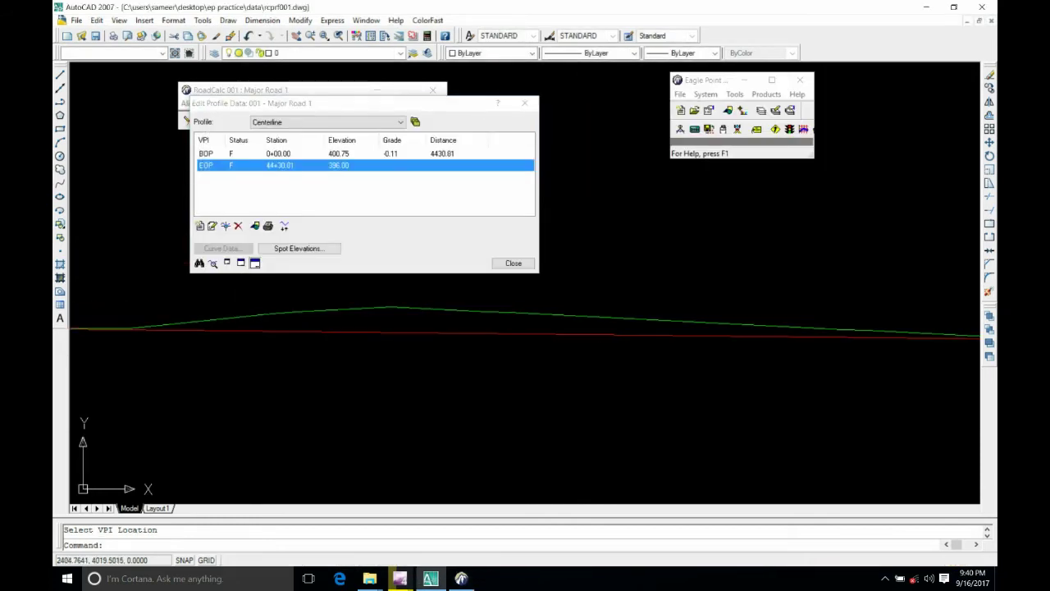
- Insert an intermediate VPI just above the ground line's crest, at about station 13+80.01 and elevation 414.90
left_click(226, 226)
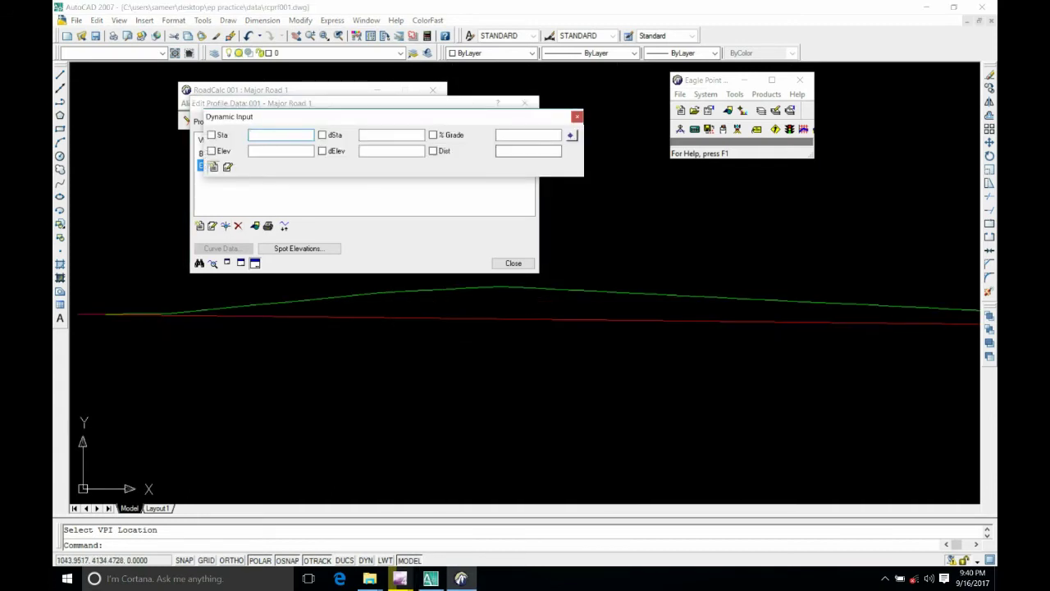
left_click(573, 136)
scroll(480, 276, "up", 3)
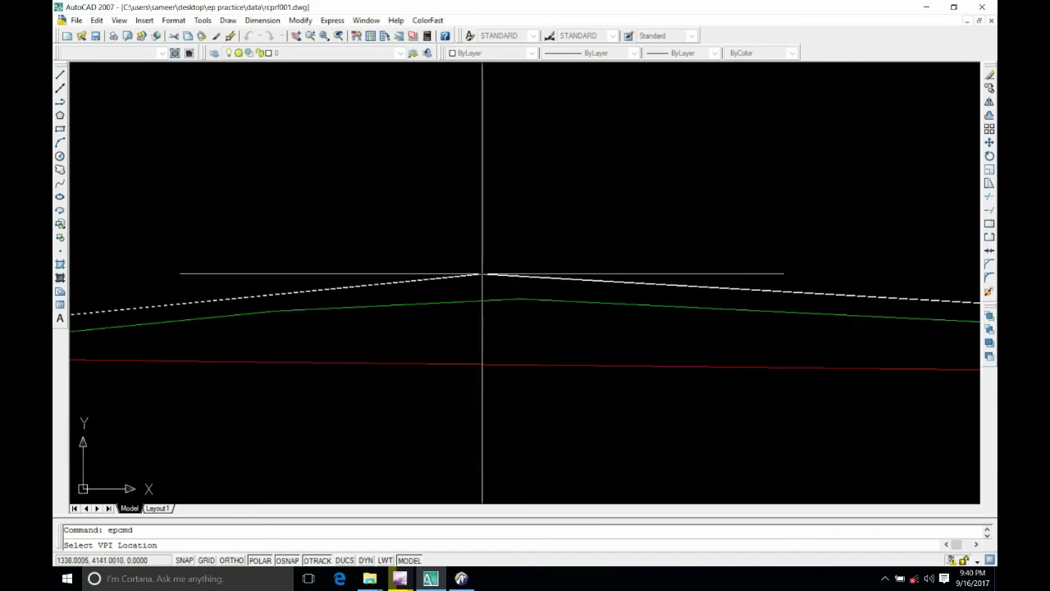
left_click(508, 268)
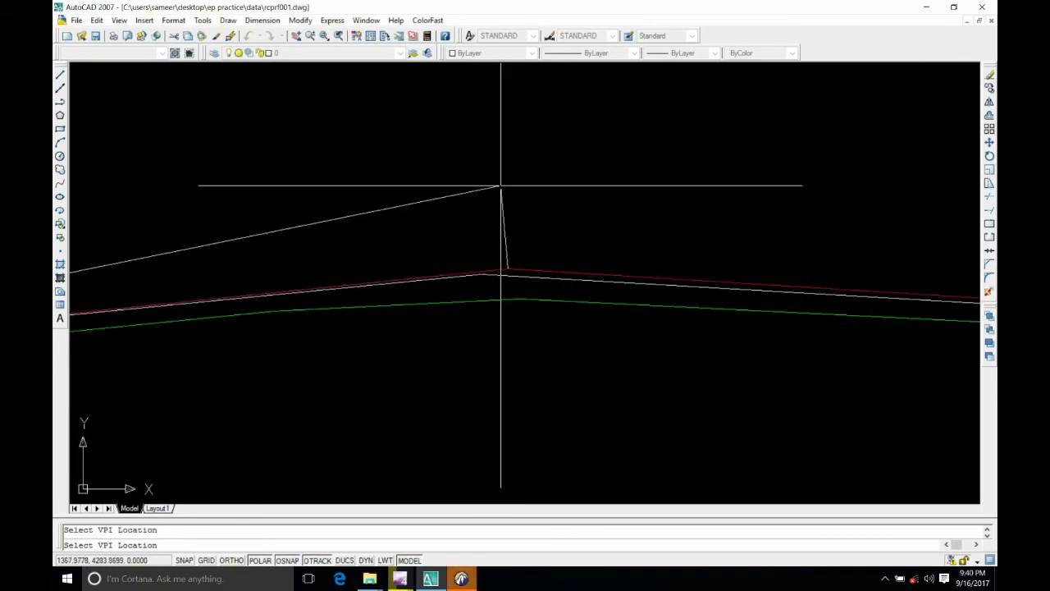
key("Escape")
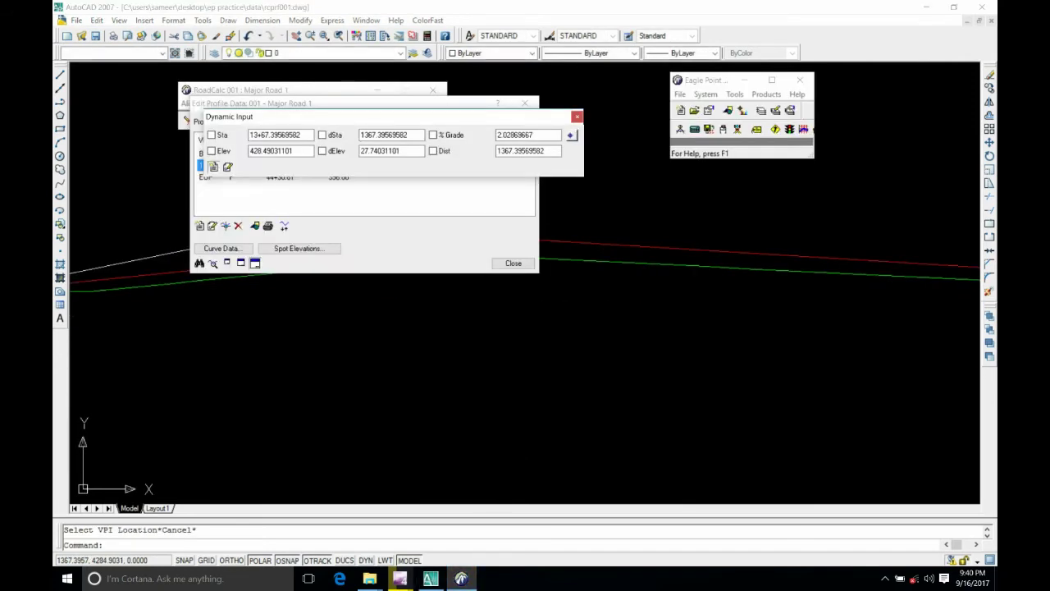
left_click(576, 115)
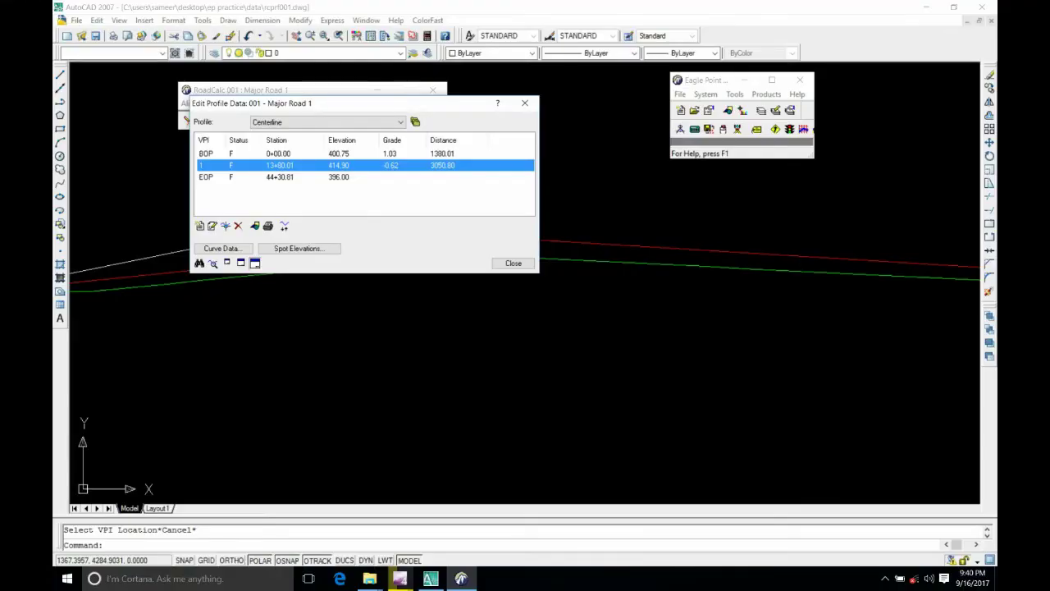
- Modify the intermediate VPI to station 13+80.00 and elevation 414.85
left_click(213, 225)
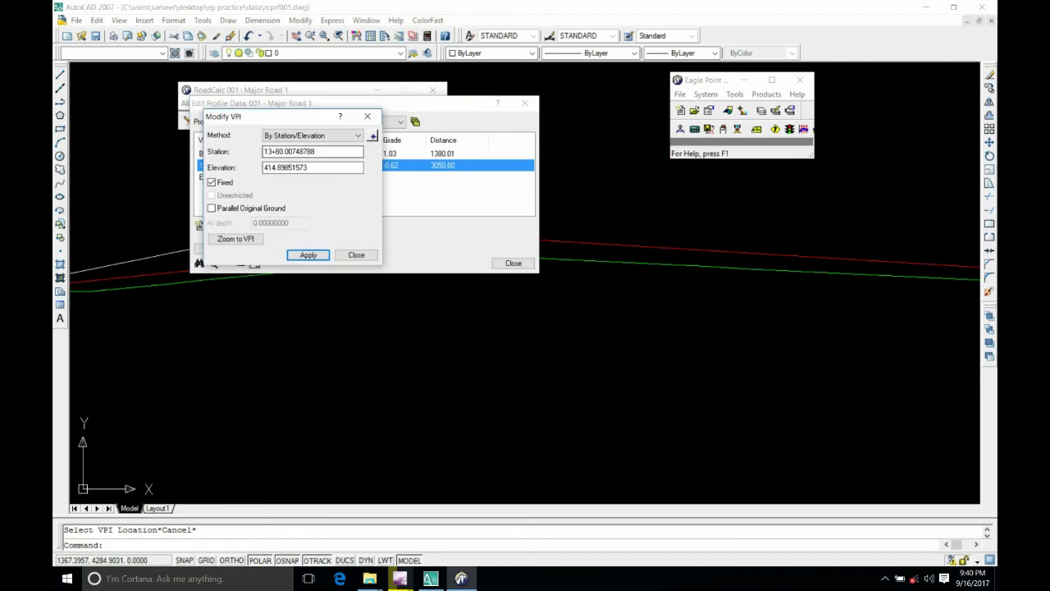
key("BackSpace")
key("Return")
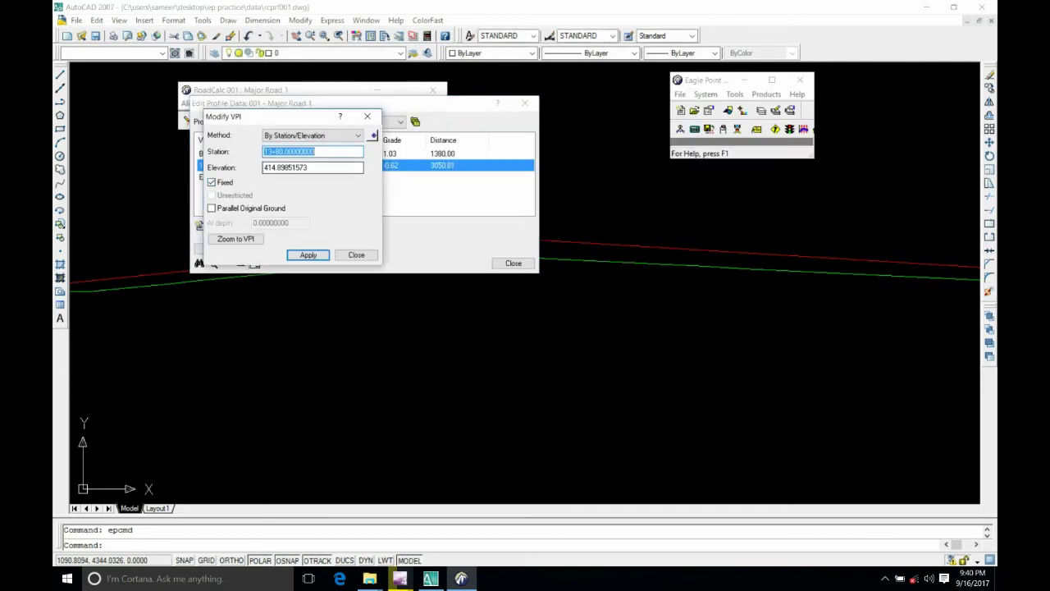
left_click(279, 167)
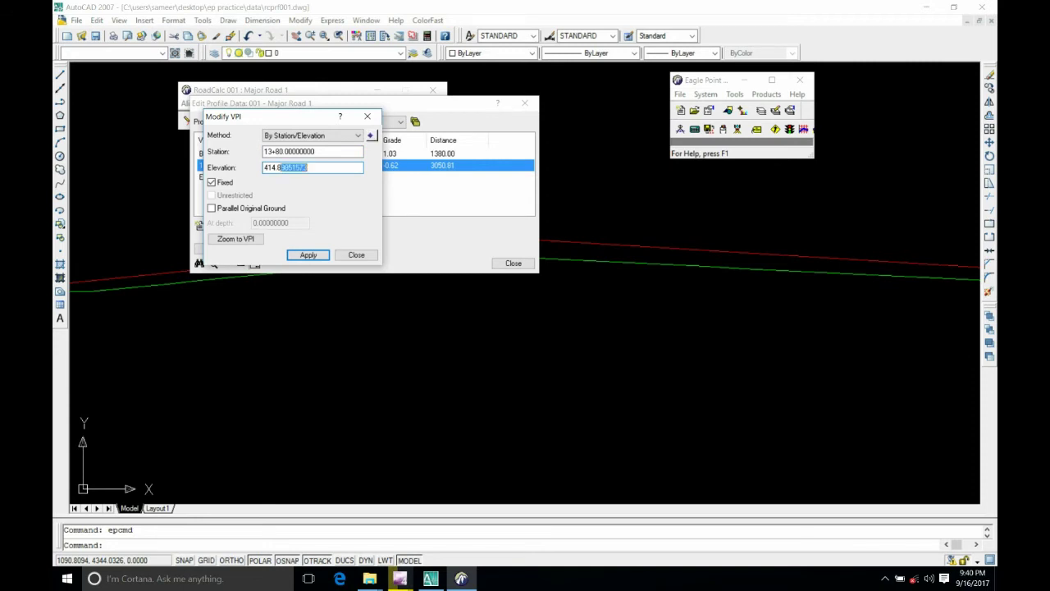
key("Return")
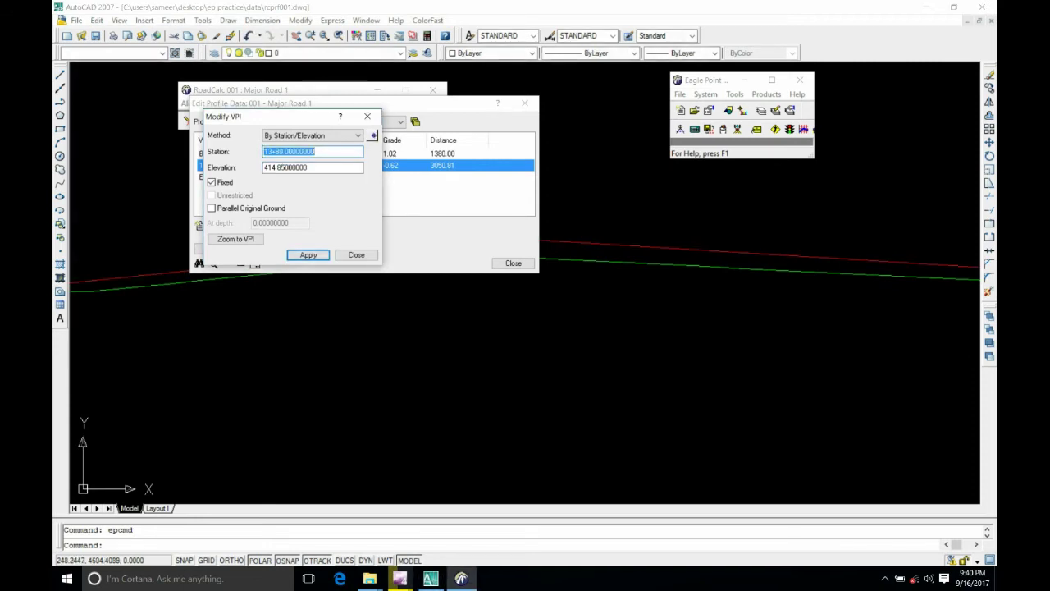
left_click(356, 254)
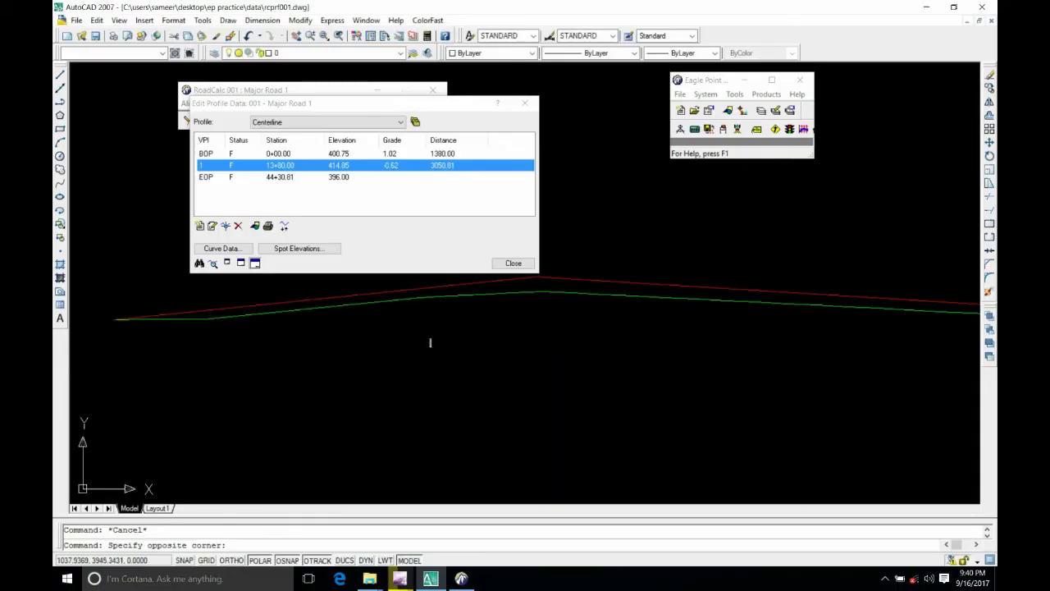
- Give VPI 1 a vertical curve with a length L of 250
left_click(438, 346)
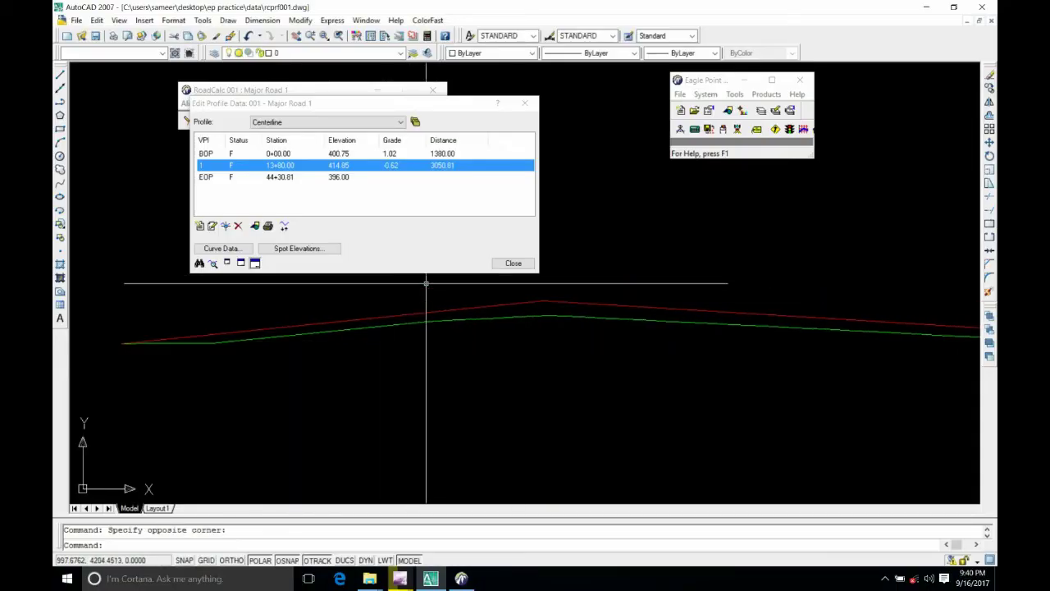
left_click(222, 248)
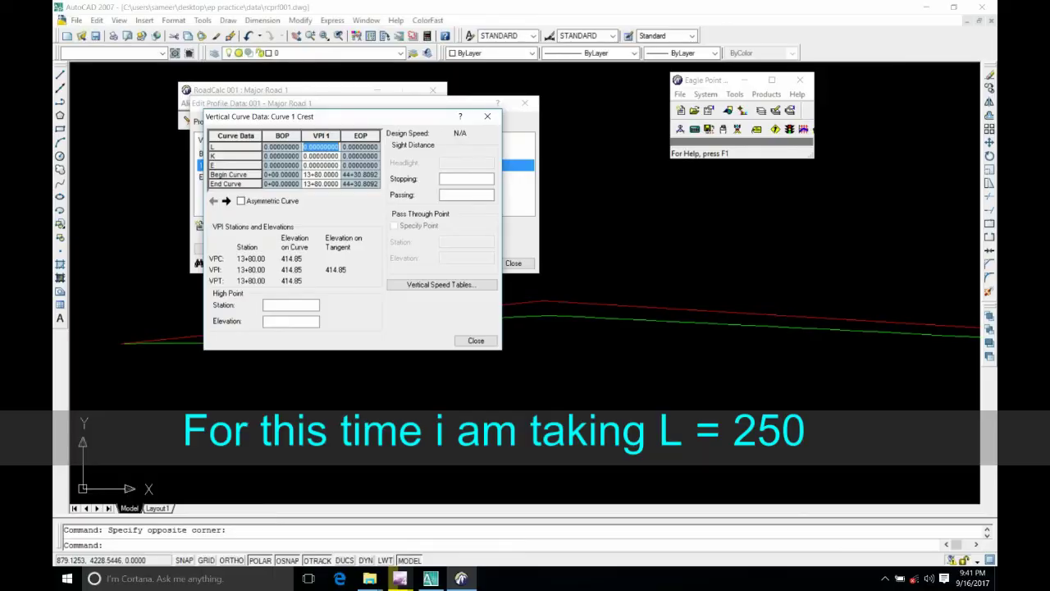
type("250")
key("Return")
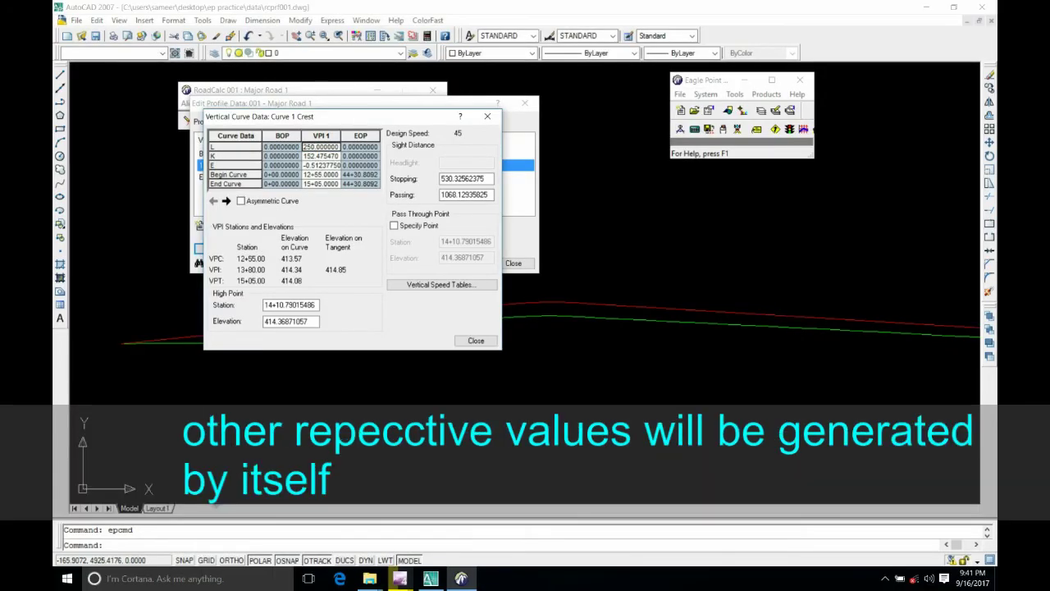
left_click(475, 341)
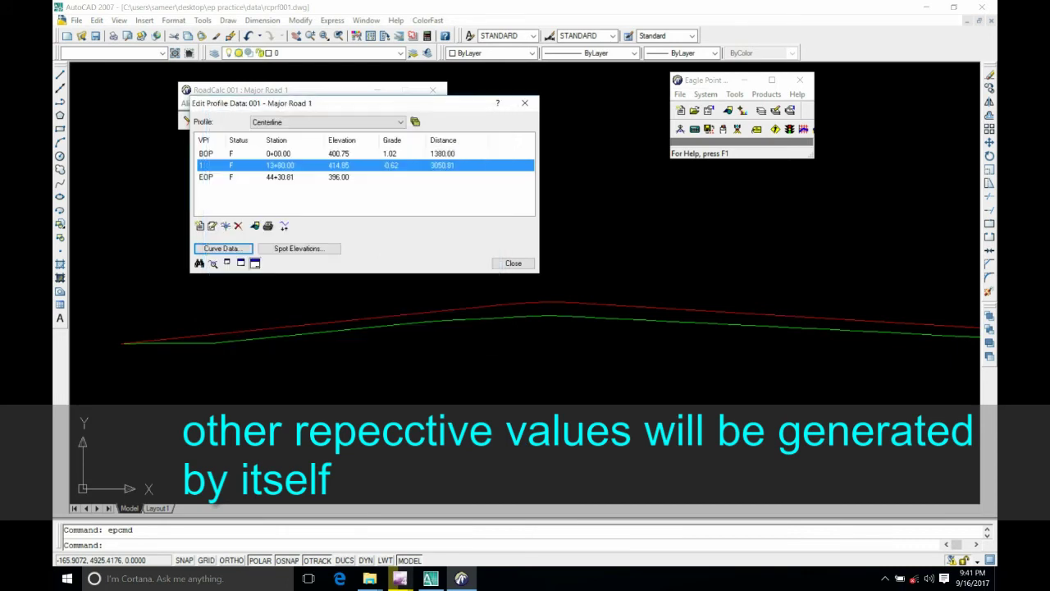
- Examine the vertical curve at the crest of the red profile line in the drawing and review its curve data
left_click(548, 301)
left_click(542, 306)
left_click(529, 294)
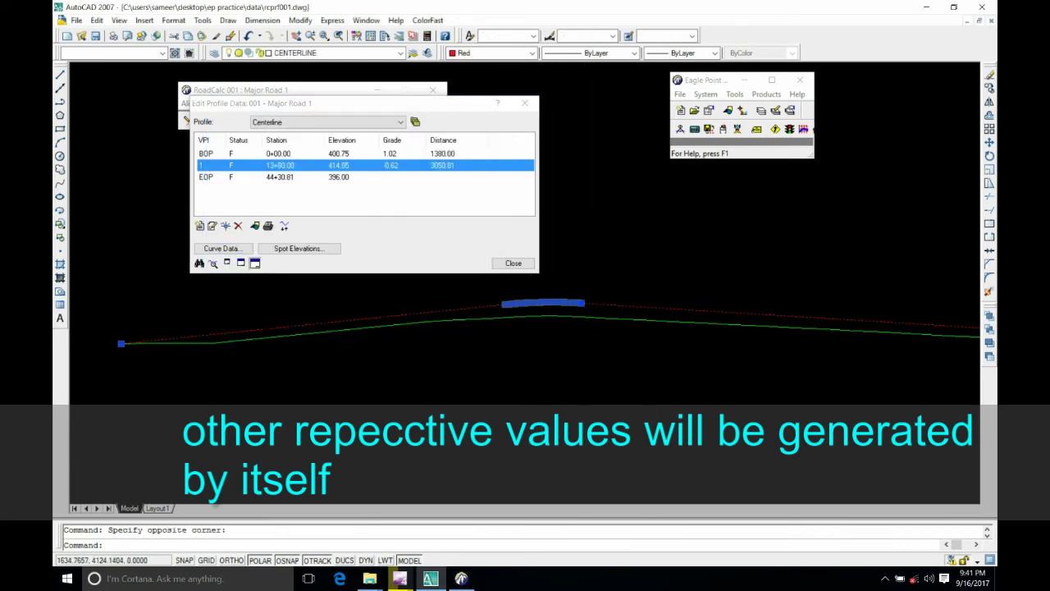
scroll(422, 304, "up", 5)
scroll(406, 321, "down", 5)
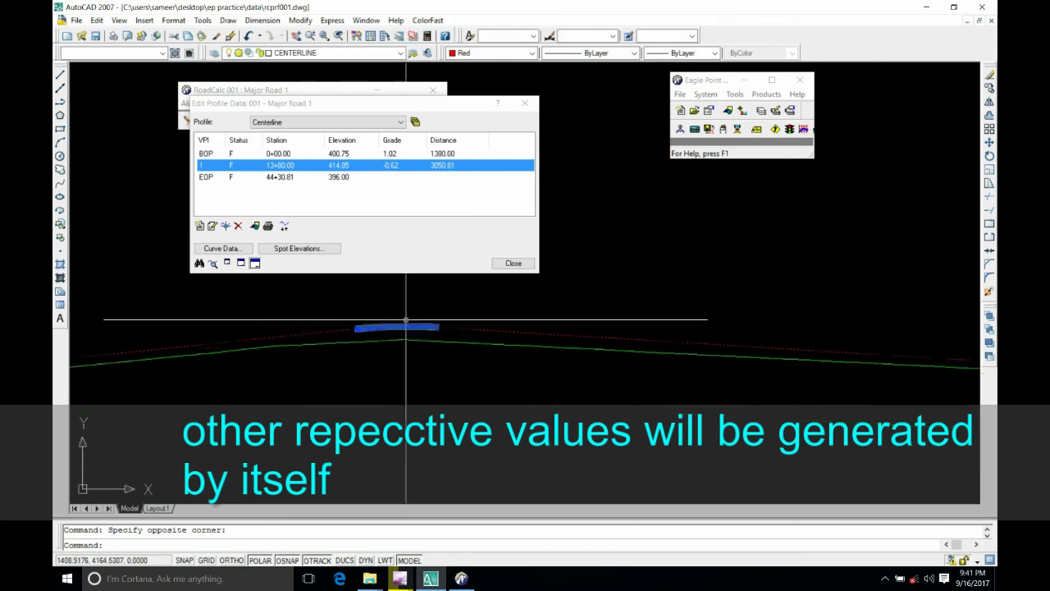
scroll(418, 282, "up", 5)
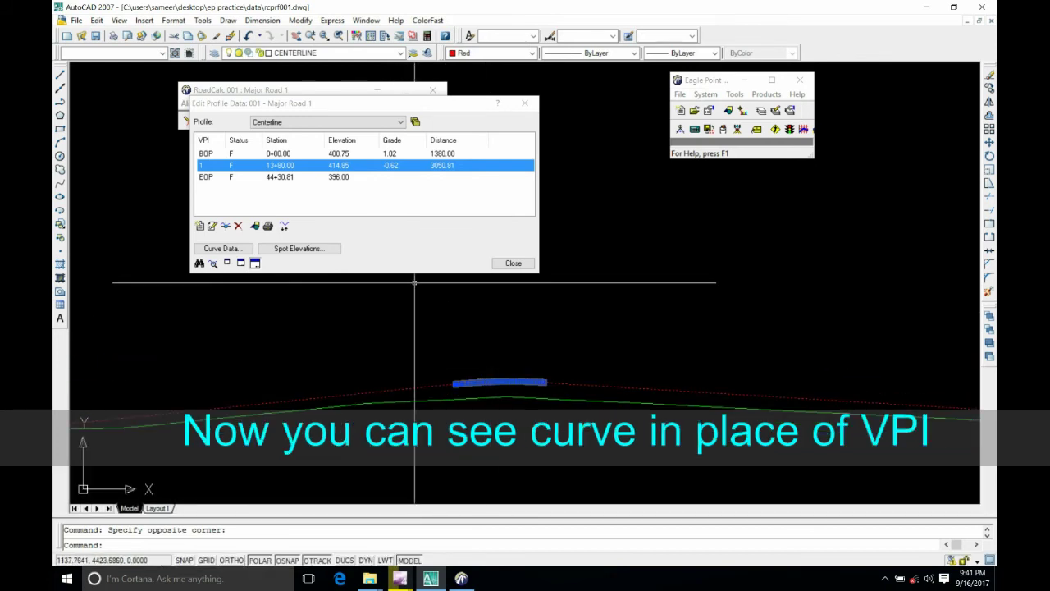
left_click(222, 247)
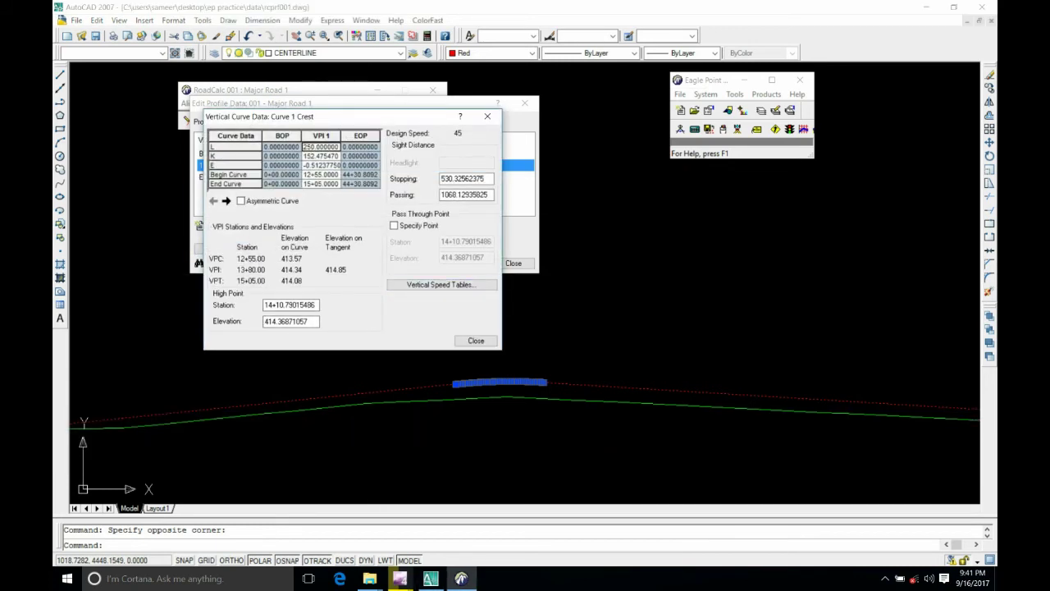
left_click(476, 341)
- Close the profile data editor and switch to the alignment graphics of Major Road 1
left_click(514, 263)
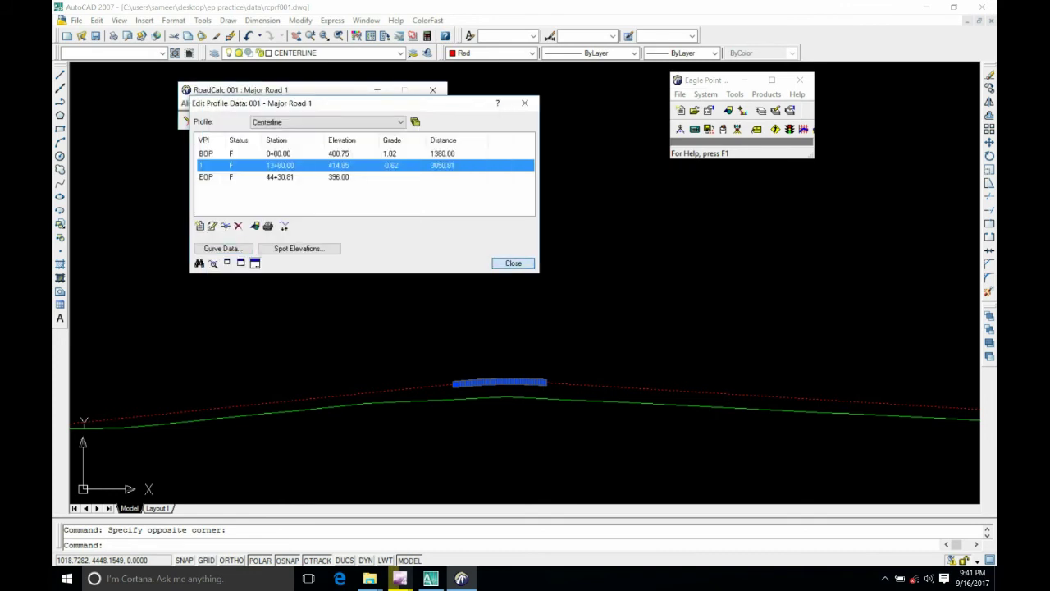
left_click(453, 265)
scroll(453, 265, "down", 4)
middle_click_drag(641, 306, 544, 307)
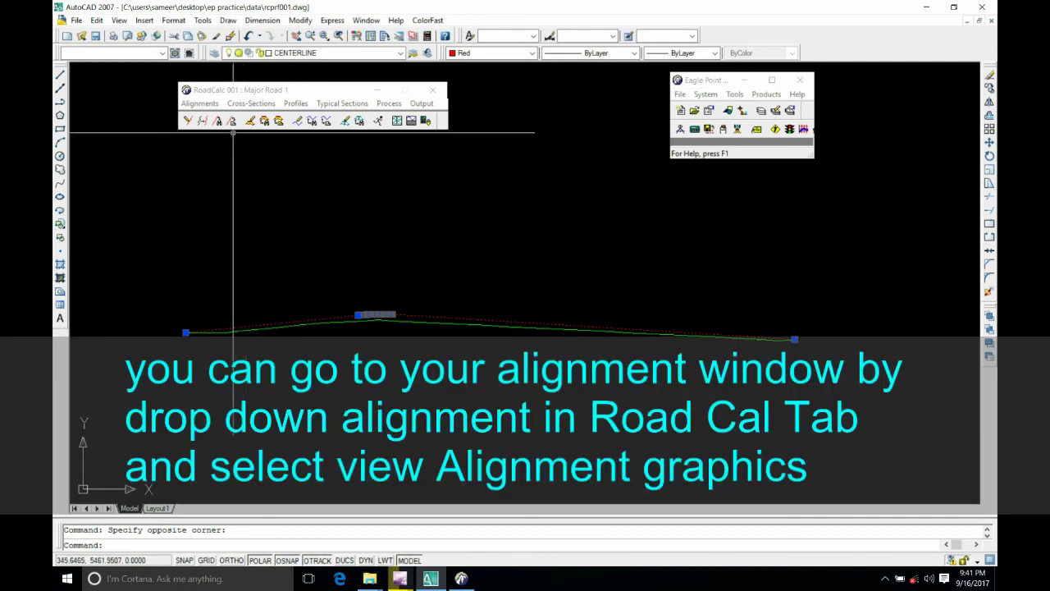
left_click(199, 103)
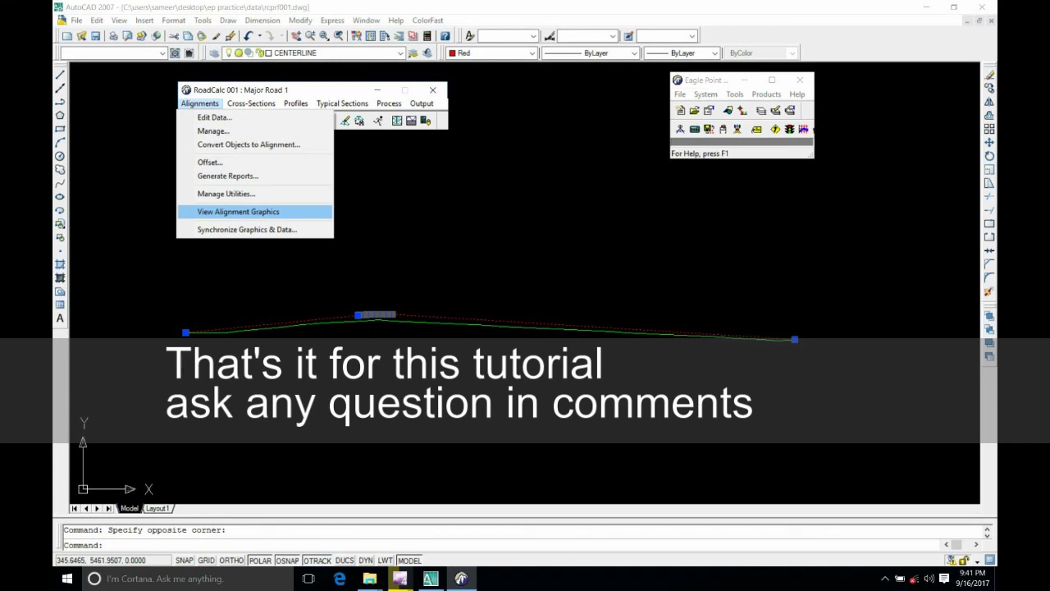
left_click(238, 211)
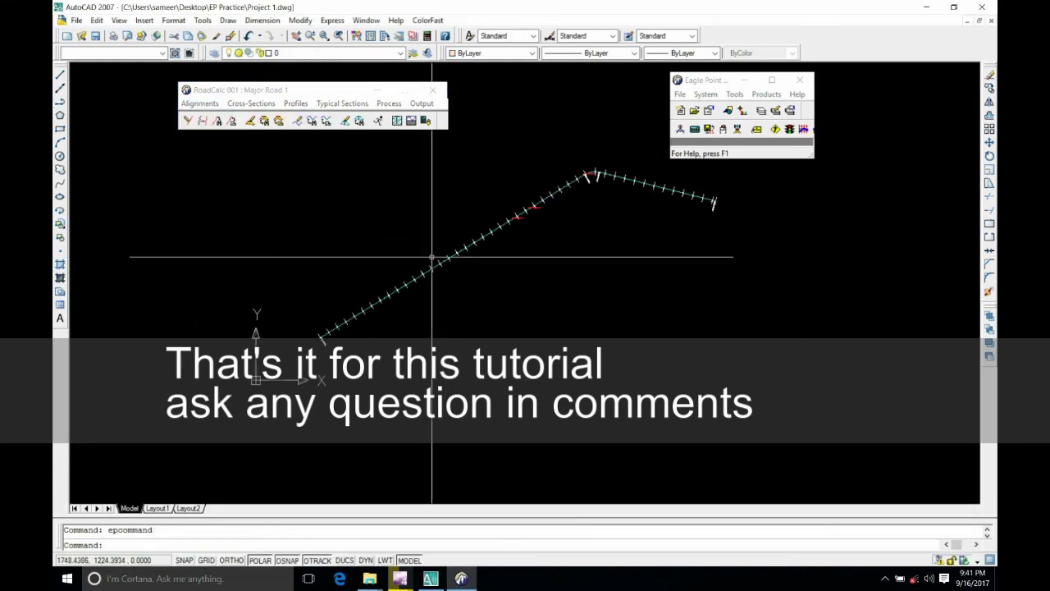